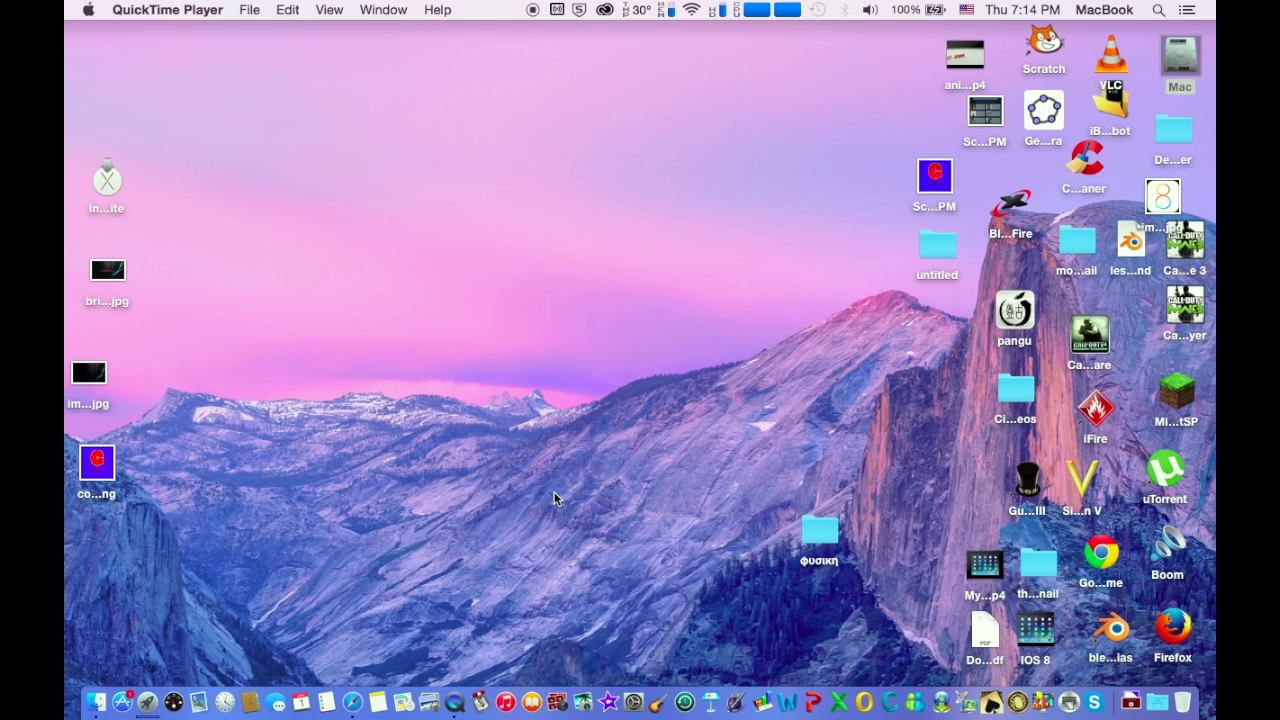
- Switch to Safari and start the smcFanControl 2.5.2 download from its MacUpdate page
{"action": "left_click", "coordinate": [352, 695]}
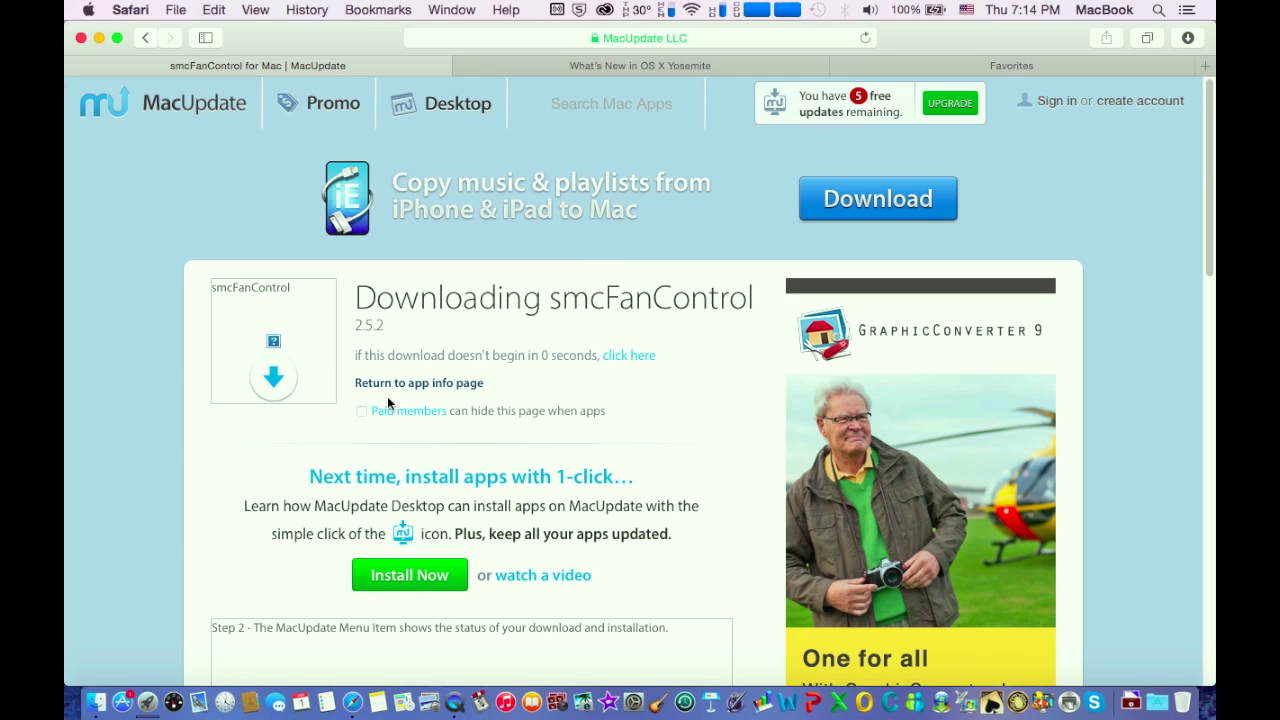
{"action": "scroll", "coordinate": [357, 400], "scroll_direction": "down", "scroll_amount": 2}
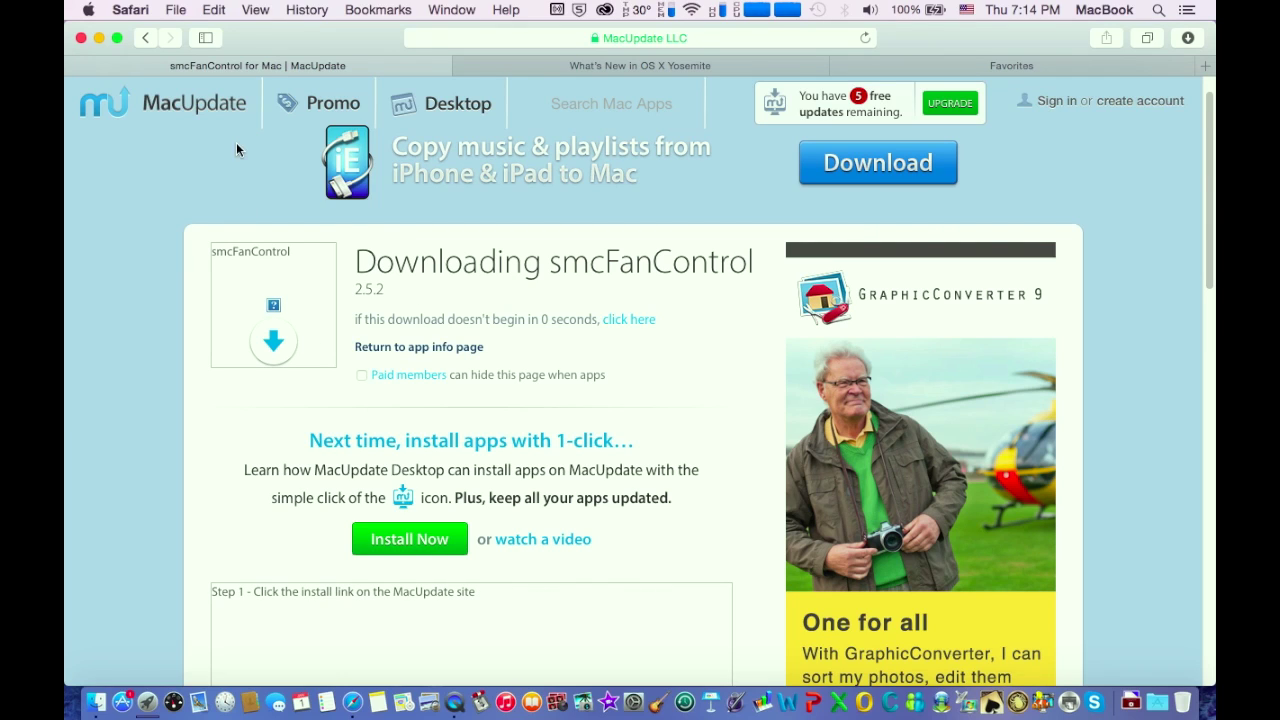
{"action": "scroll", "coordinate": [397, 543], "scroll_direction": "down", "scroll_amount": 5}
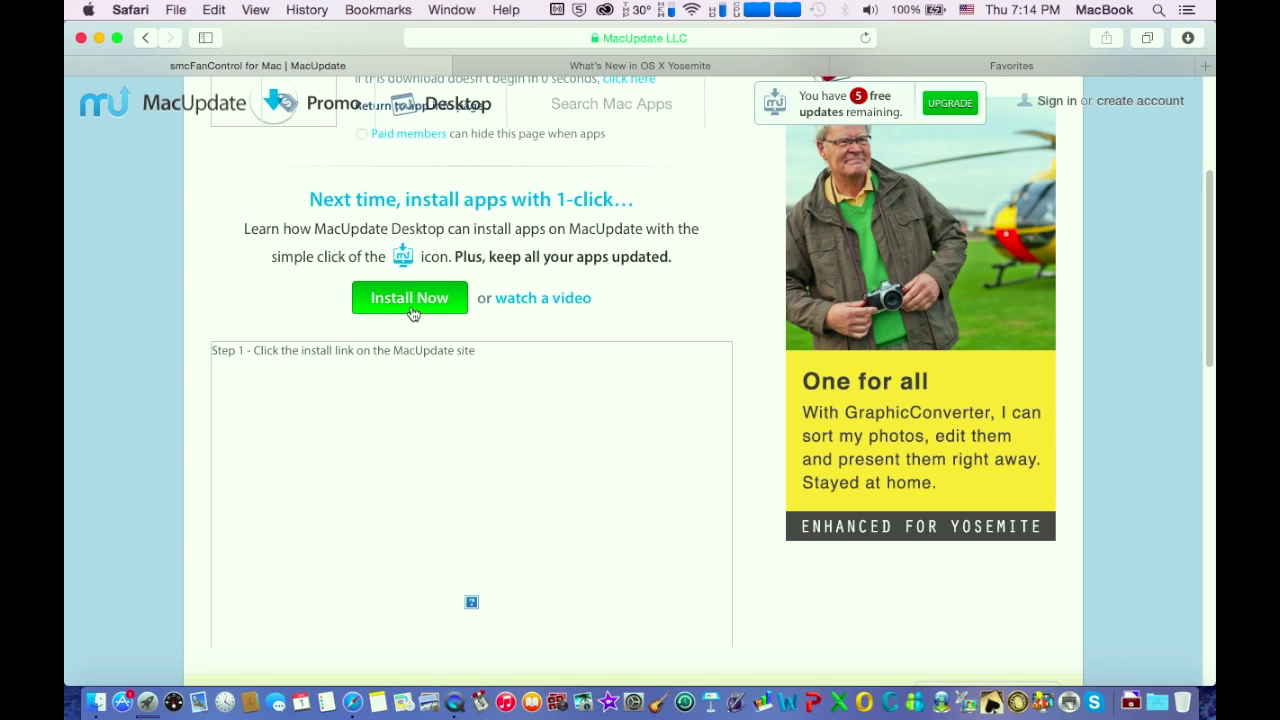
{"action": "left_click", "coordinate": [410, 300]}
{"action": "scroll", "coordinate": [466, 280], "scroll_direction": "up", "scroll_amount": 2}
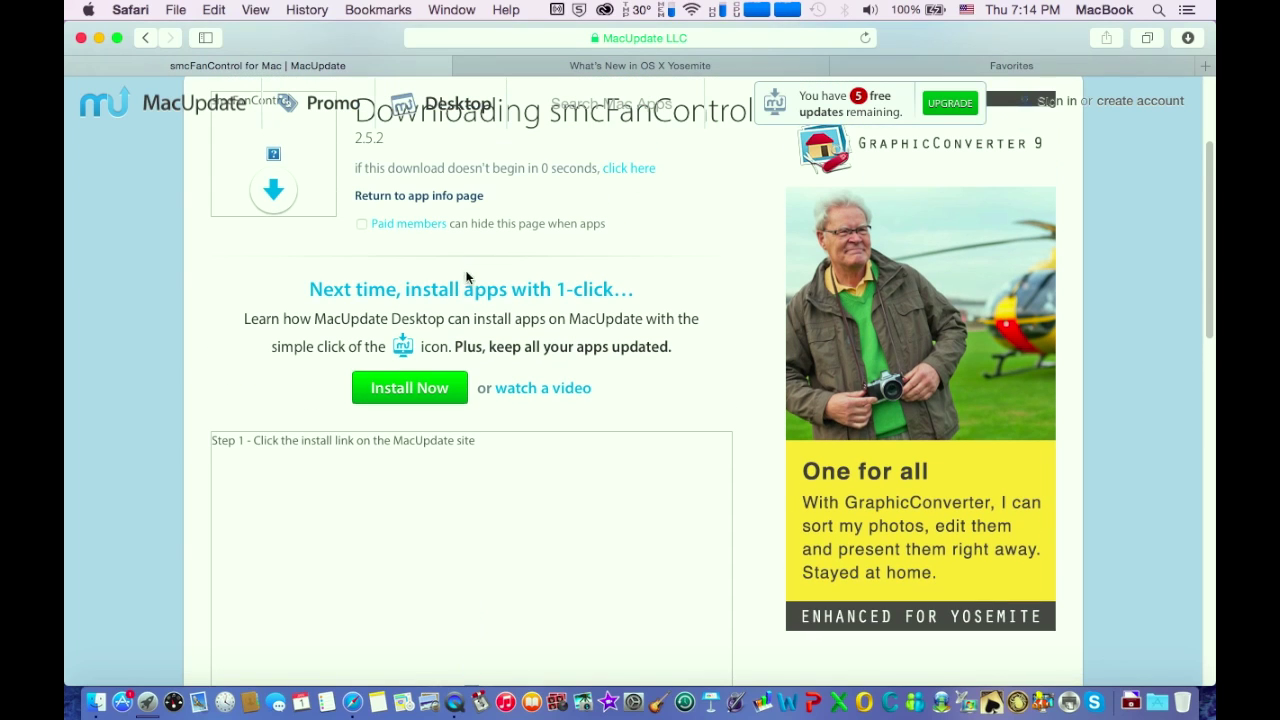
{"action": "left_click", "coordinate": [1134, 694]}
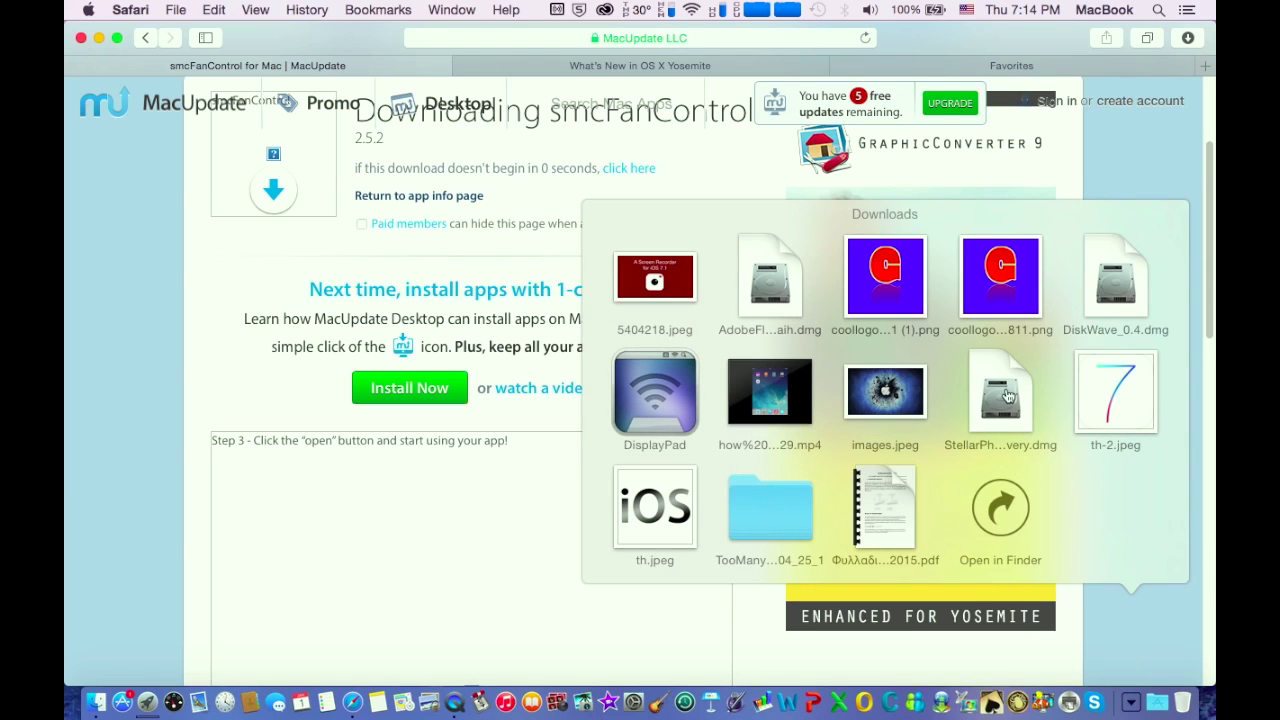
{"action": "left_click", "coordinate": [1110, 623]}
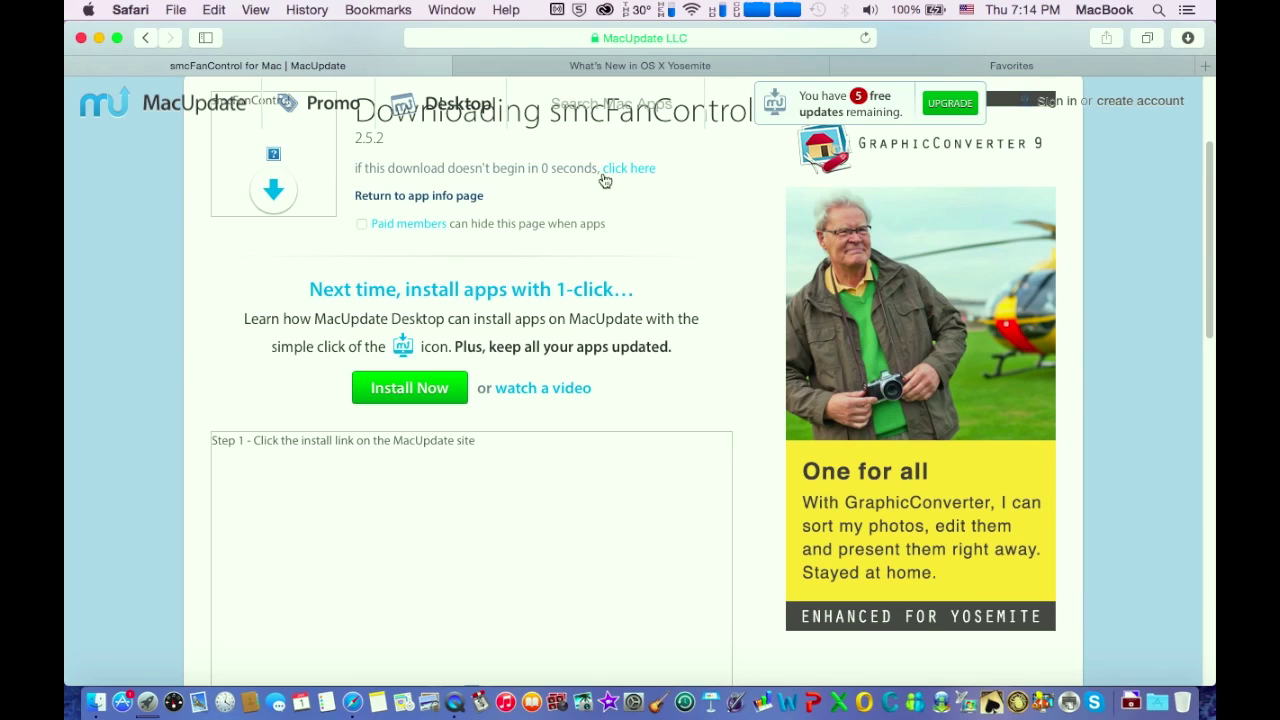
{"action": "left_click", "coordinate": [640, 169]}
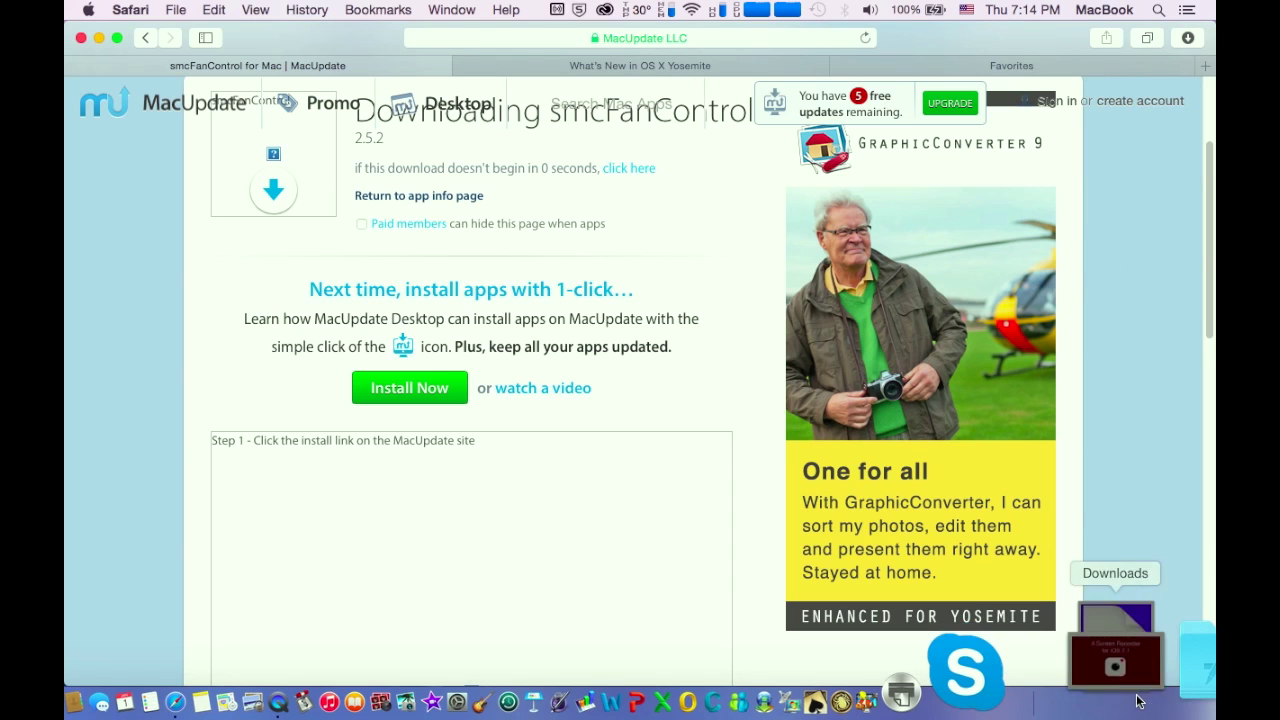
- Check the downloaded smcfancontrol_2_5_2 folder in Downloads and close the browser window
{"action": "left_click", "coordinate": [1130, 660]}
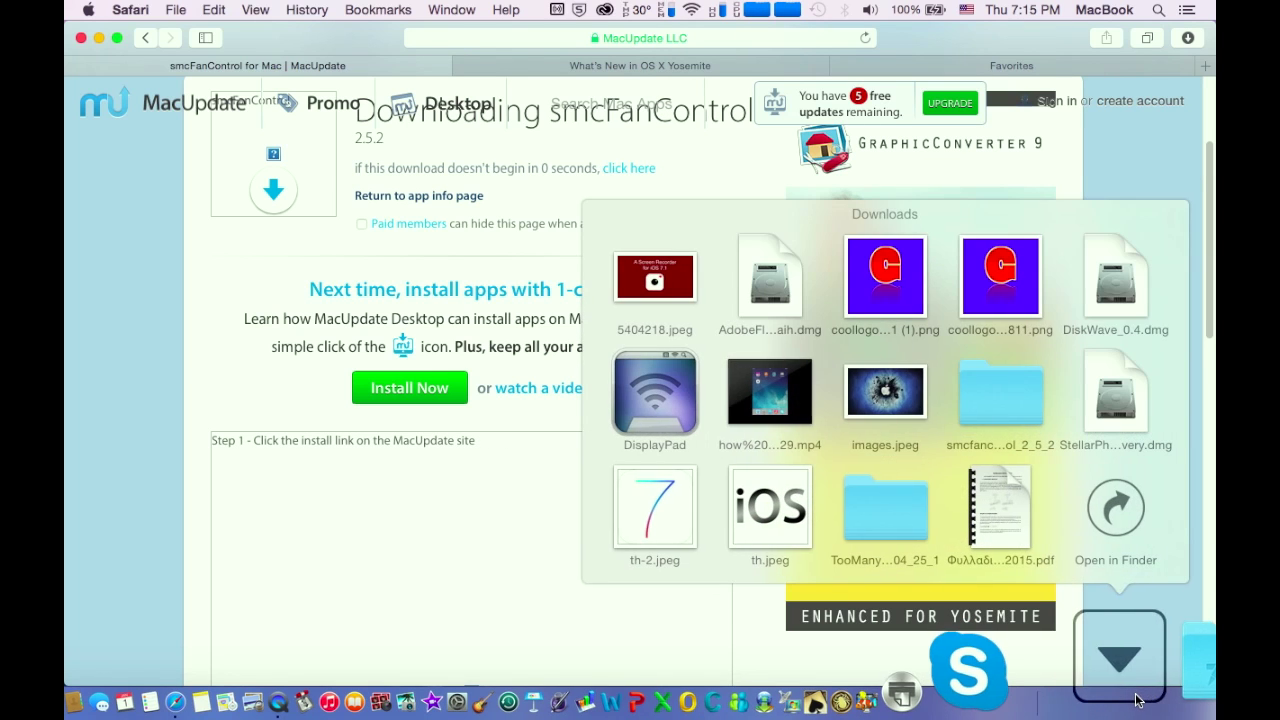
{"action": "left_click", "coordinate": [1004, 418]}
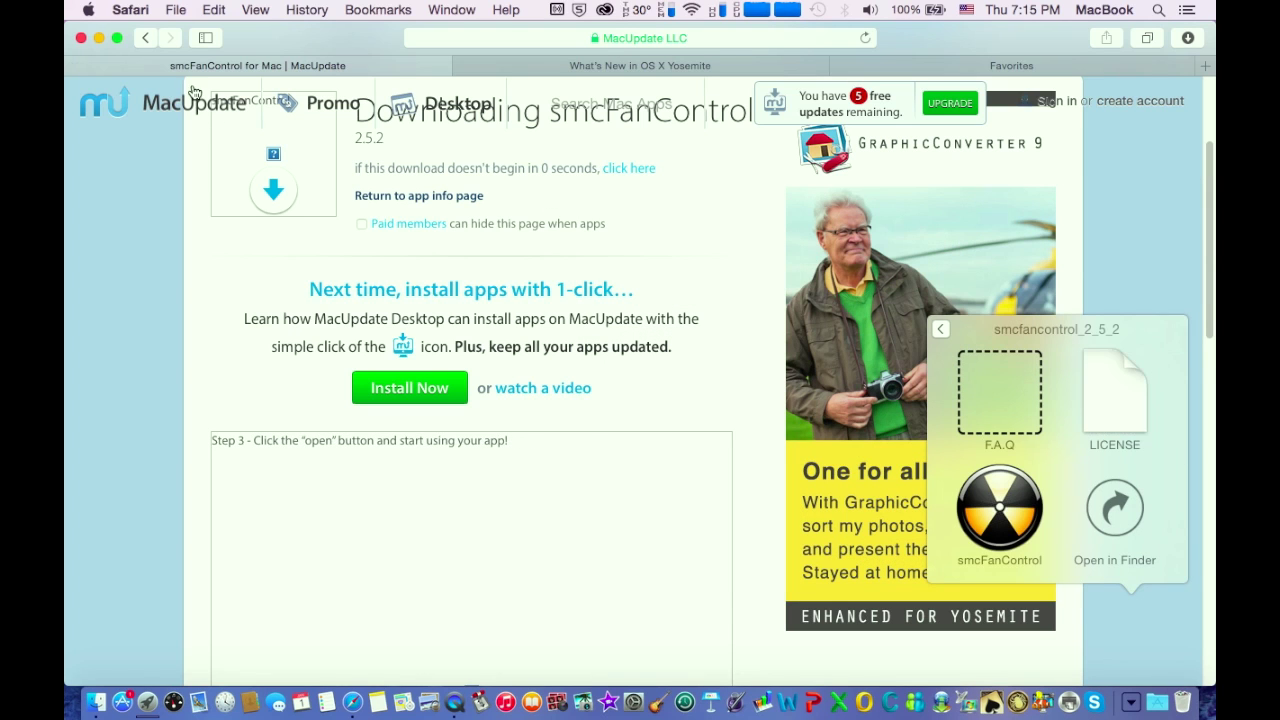
{"action": "left_click", "coordinate": [99, 38]}
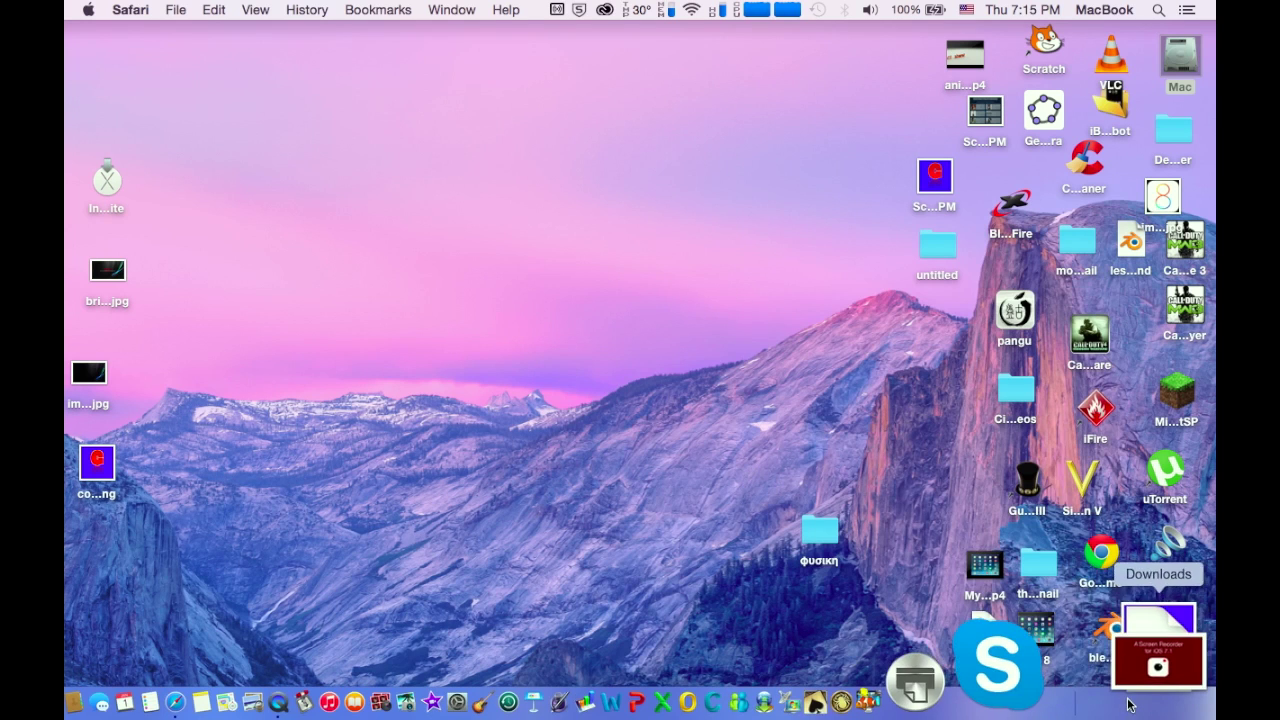
- Move the smcFanControl app from the downloaded smcfancontrol_2_5_2 folder into the Applications folder
{"action": "left_click", "coordinate": [1145, 702]}
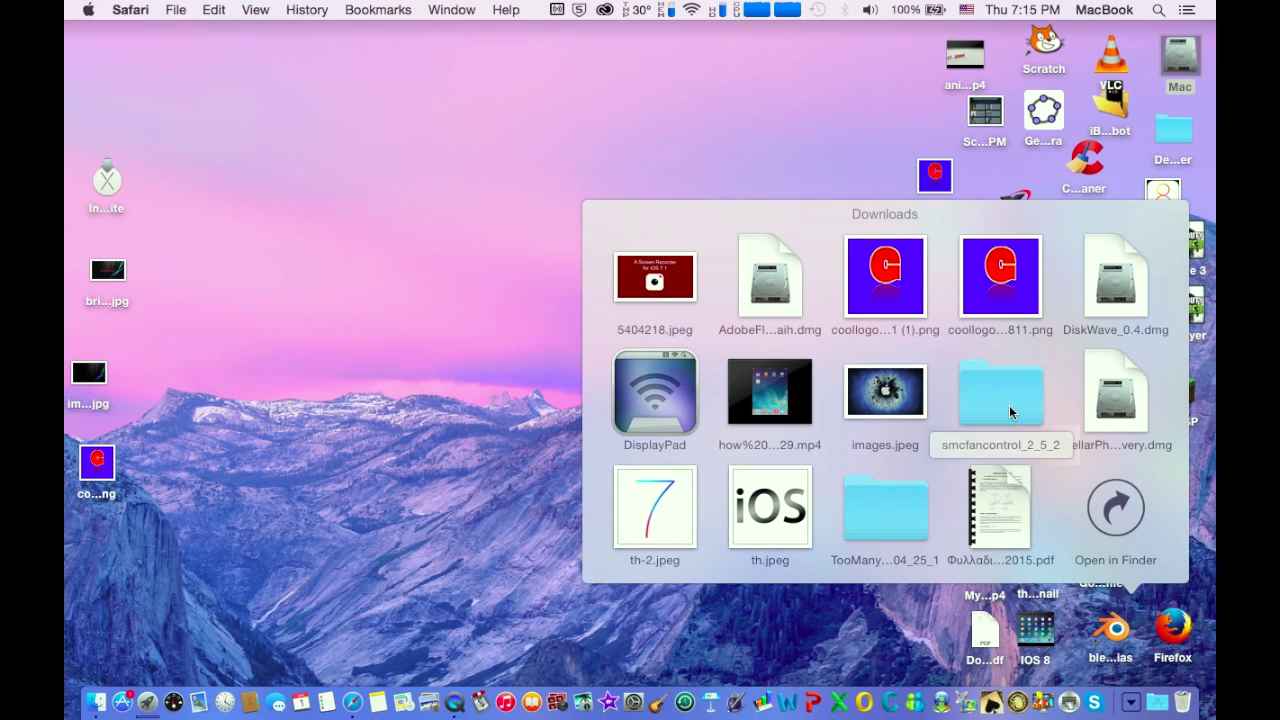
{"action": "left_click", "coordinate": [1006, 401]}
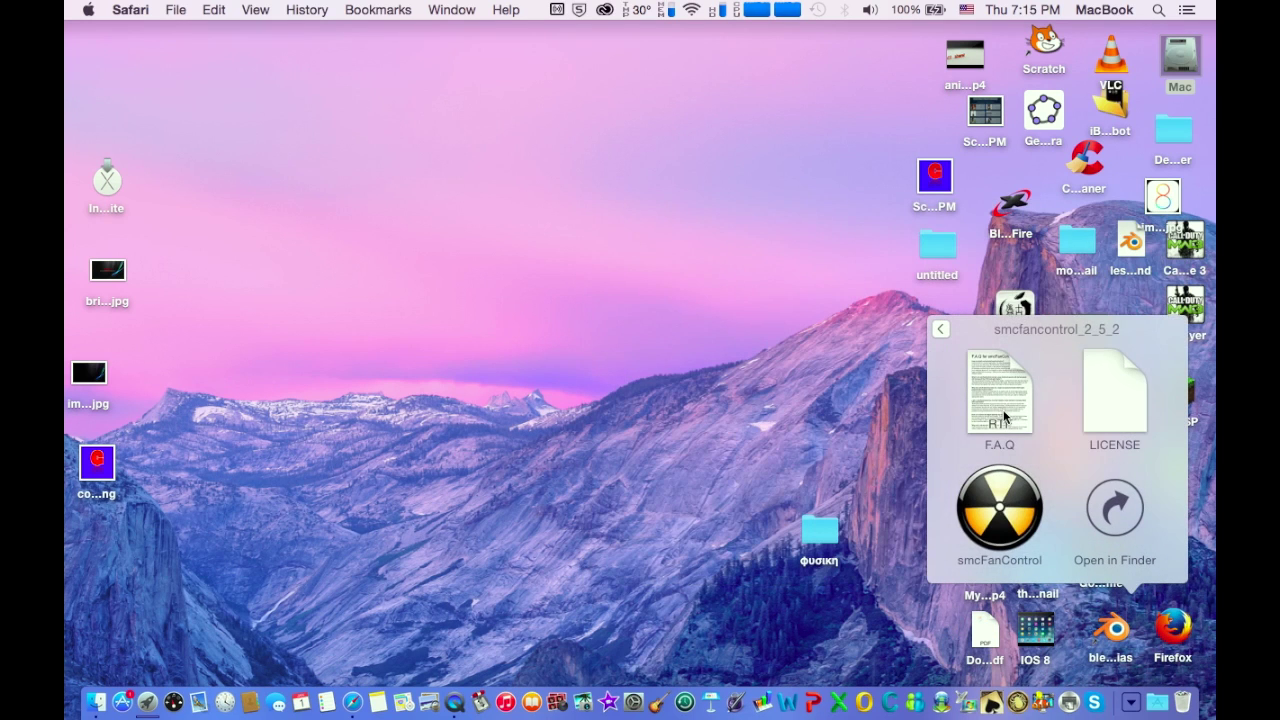
{"action": "left_click", "coordinate": [1006, 506]}
{"action": "left_click_drag", "start_coordinate": [1015, 487], "coordinate": [1163, 692]}
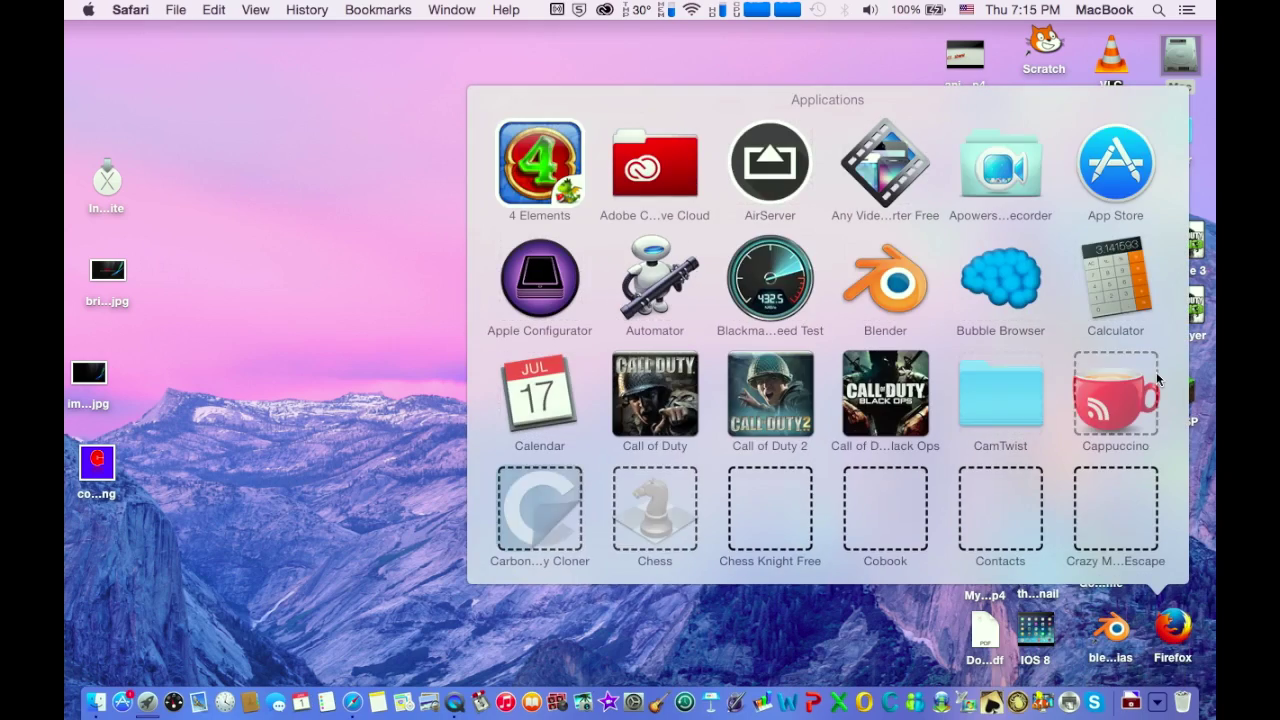
- Launch smcFanControl from the Applications folder and allow the internet-downloaded app to open
{"action": "scroll", "coordinate": [1116, 390], "scroll_direction": "down", "scroll_amount": 5}
{"action": "scroll", "coordinate": [1116, 400], "scroll_direction": "down", "scroll_amount": 8}
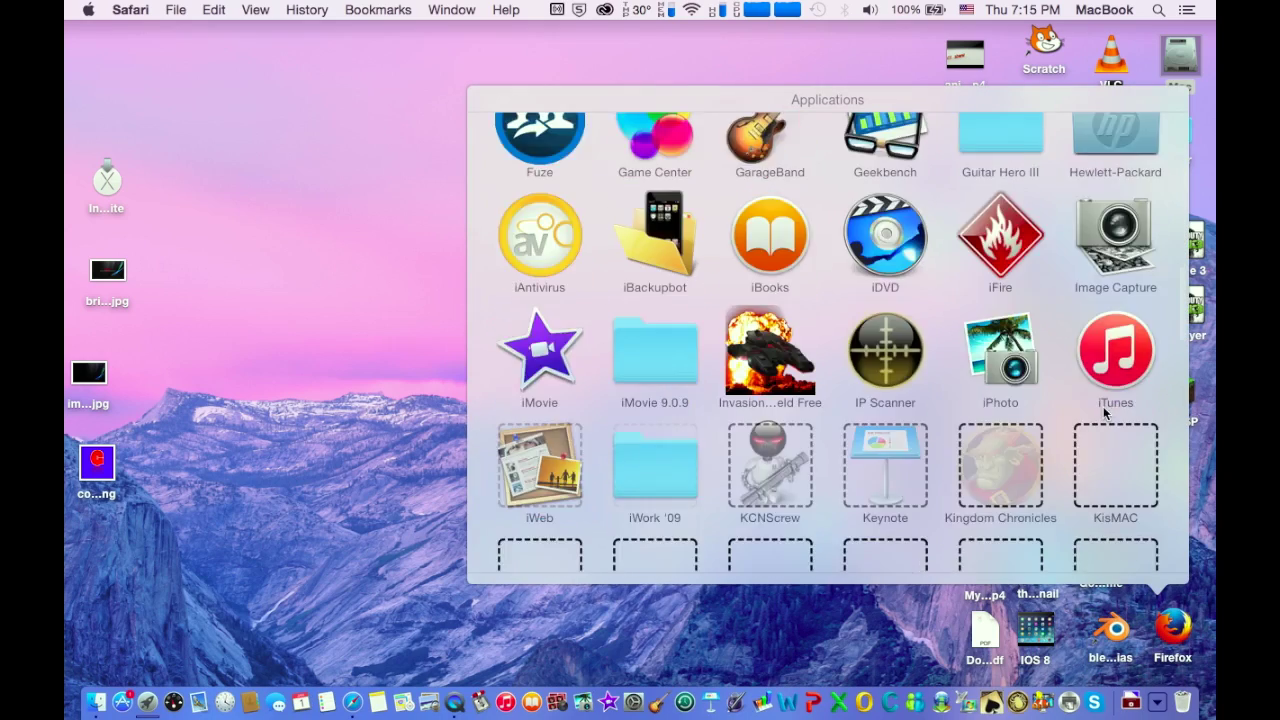
{"action": "scroll", "coordinate": [1110, 438], "scroll_direction": "down", "scroll_amount": 10}
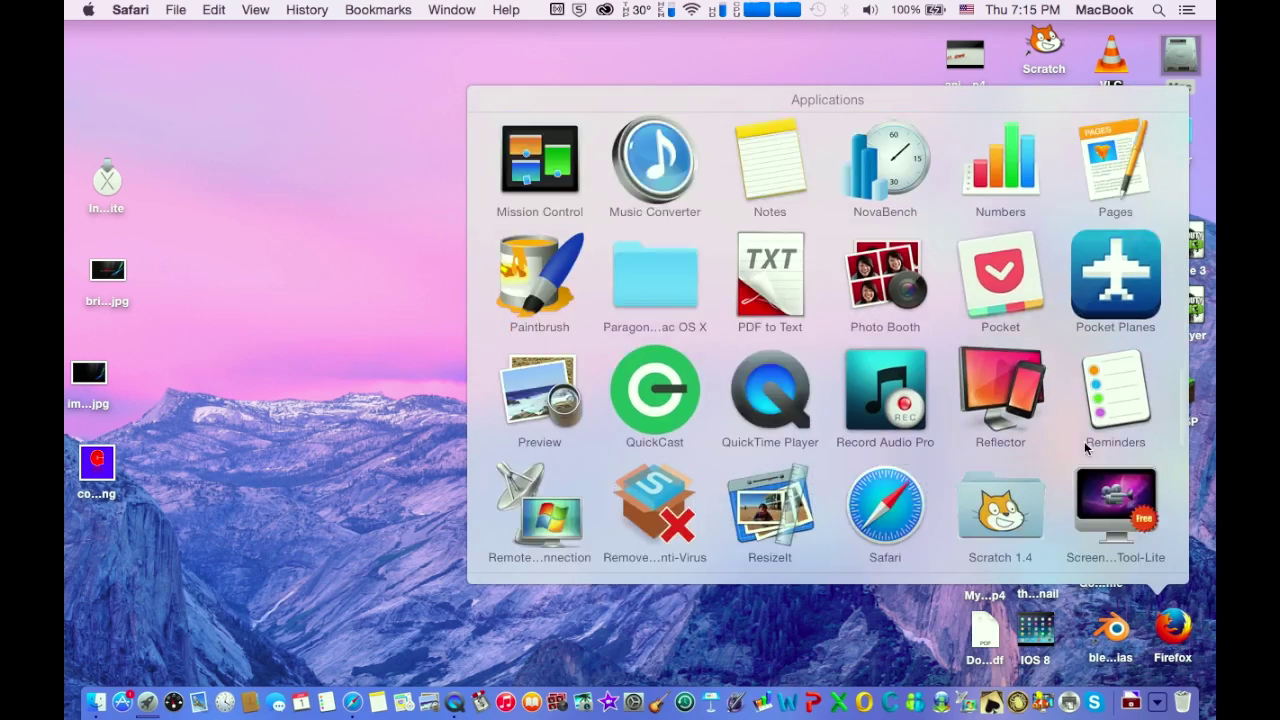
{"action": "scroll", "coordinate": [1066, 457], "scroll_direction": "down", "scroll_amount": 3}
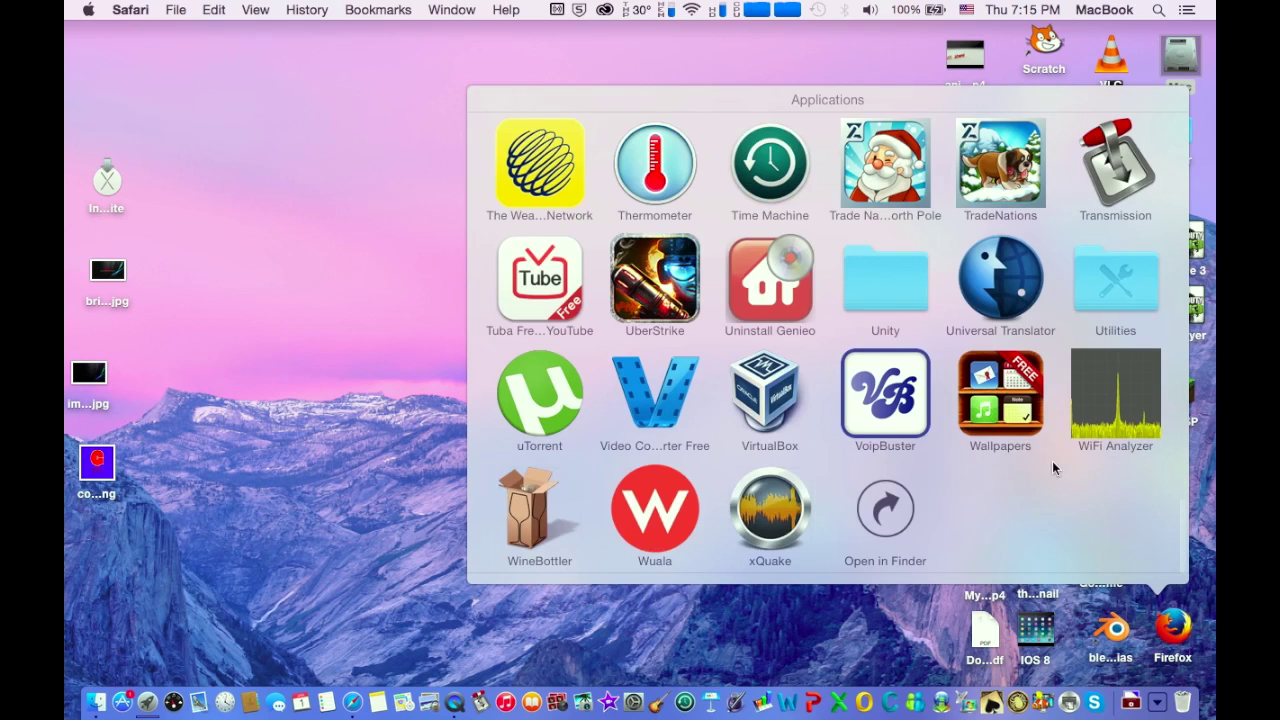
{"action": "scroll", "coordinate": [907, 403], "scroll_direction": "up", "scroll_amount": 5}
{"action": "scroll", "coordinate": [903, 400], "scroll_direction": "up", "scroll_amount": 8}
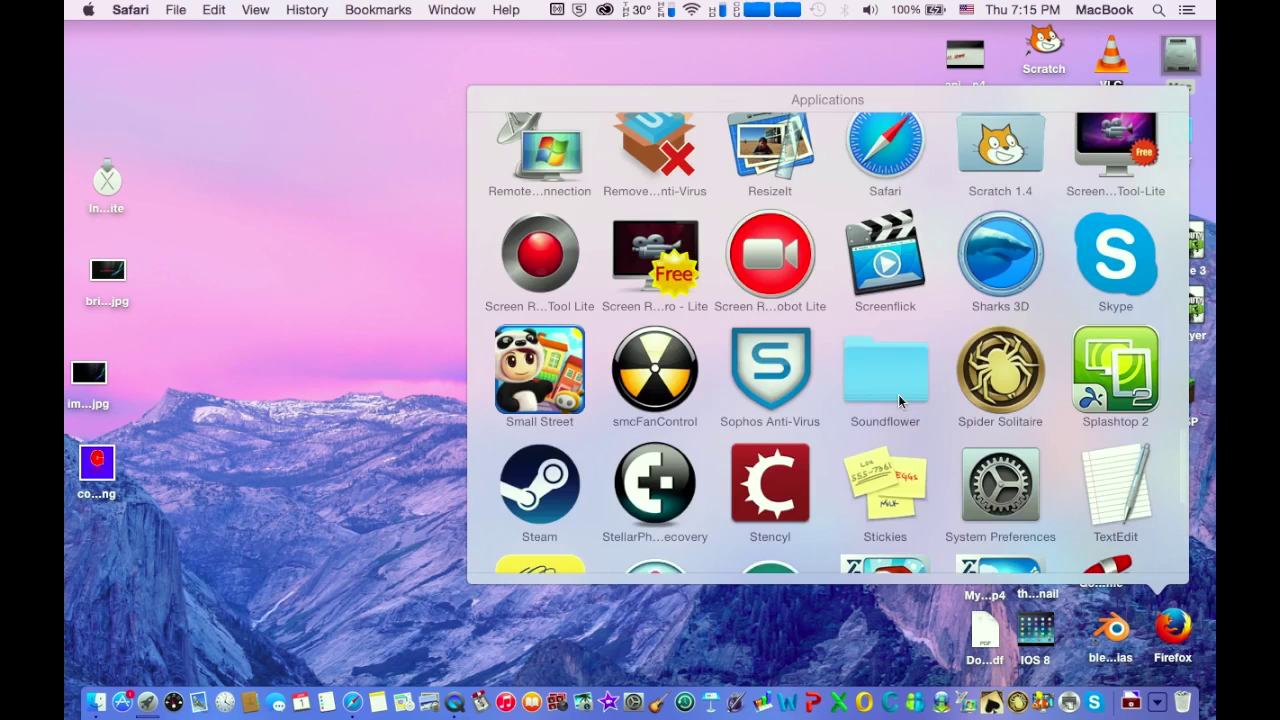
{"action": "left_click", "coordinate": [666, 558]}
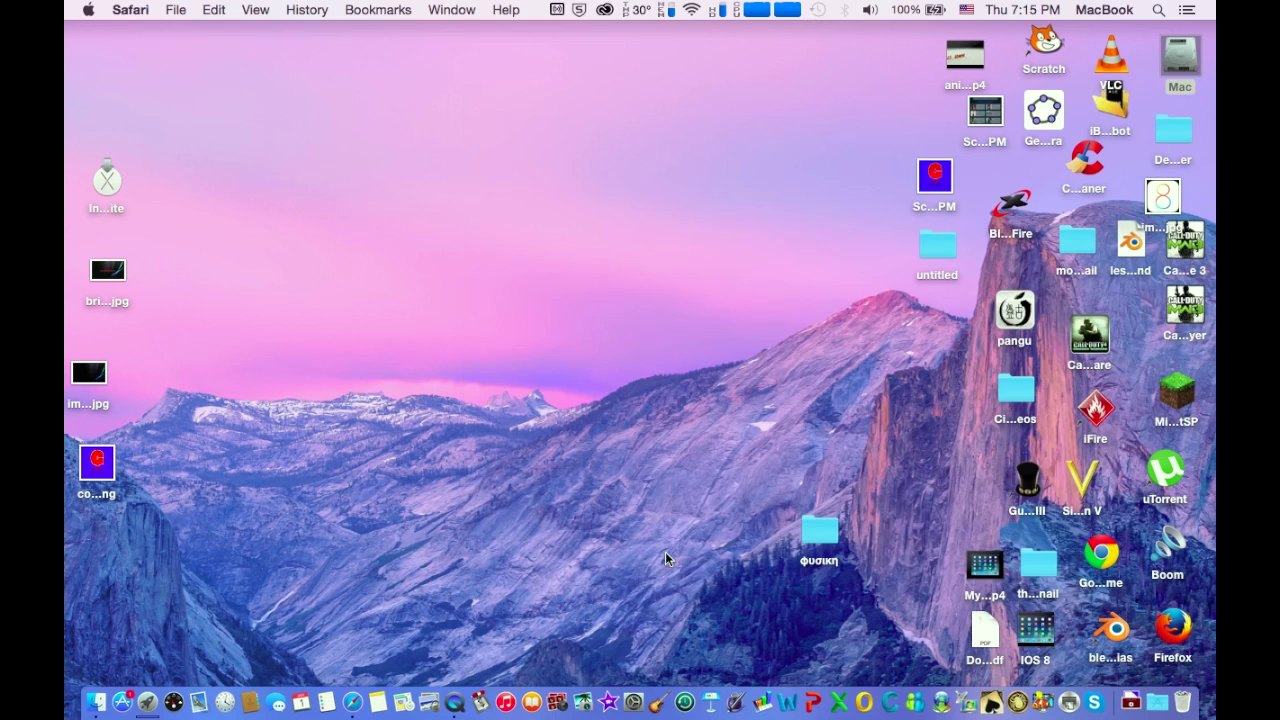
{"action": "left_click", "coordinate": [603, 310]}
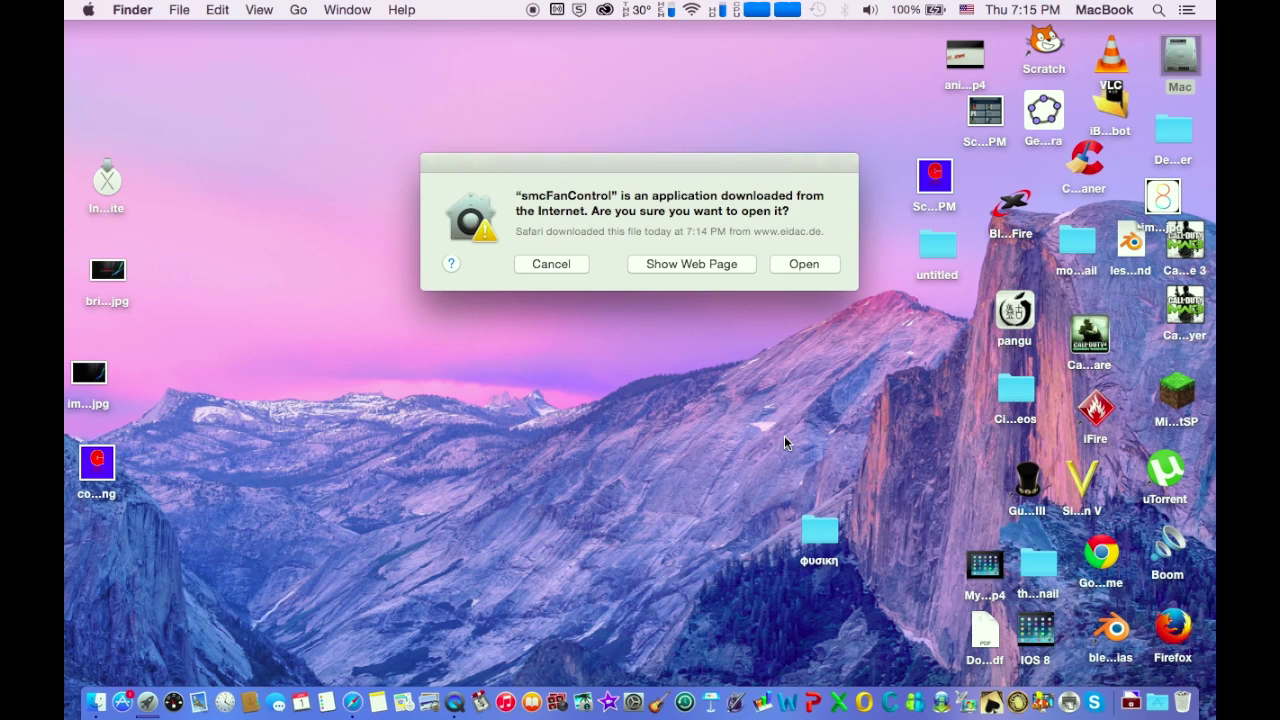
{"action": "left_click", "coordinate": [825, 267]}
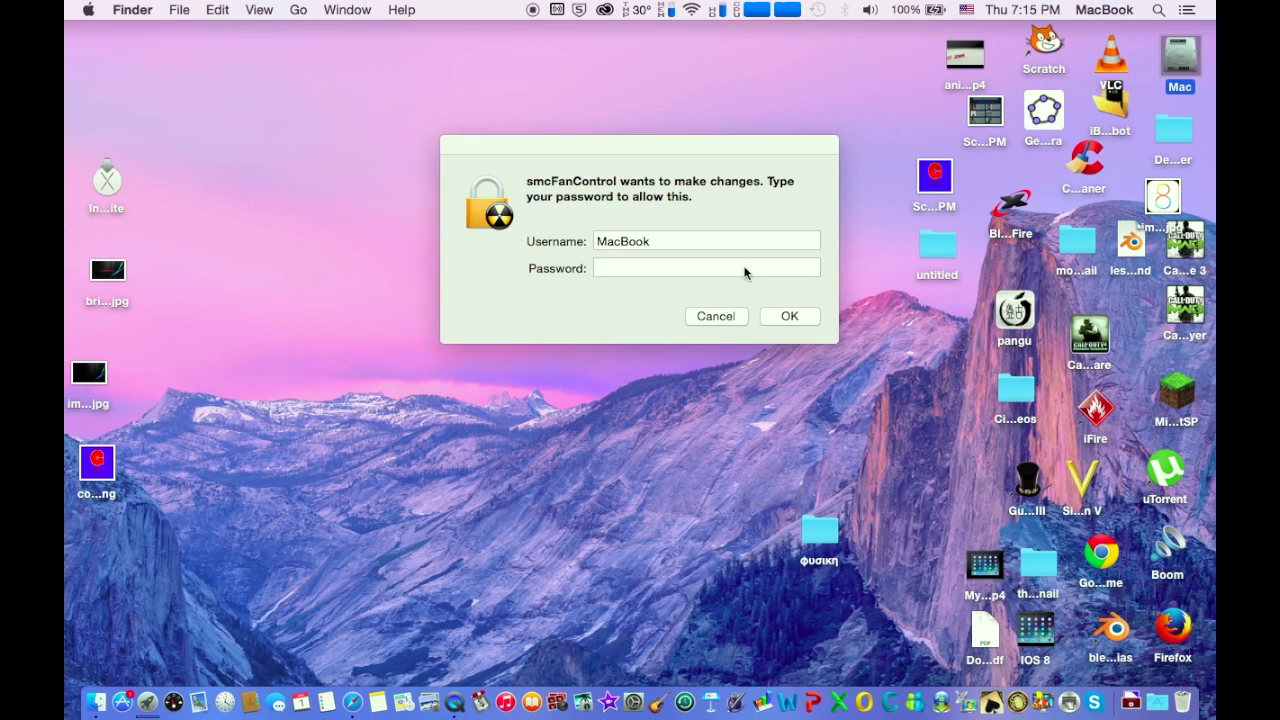
- Enter the account password to authorize smcFanControl to make changes
{"action": "left_click", "coordinate": [745, 270]}
{"action": "type", "text": "••••••"}
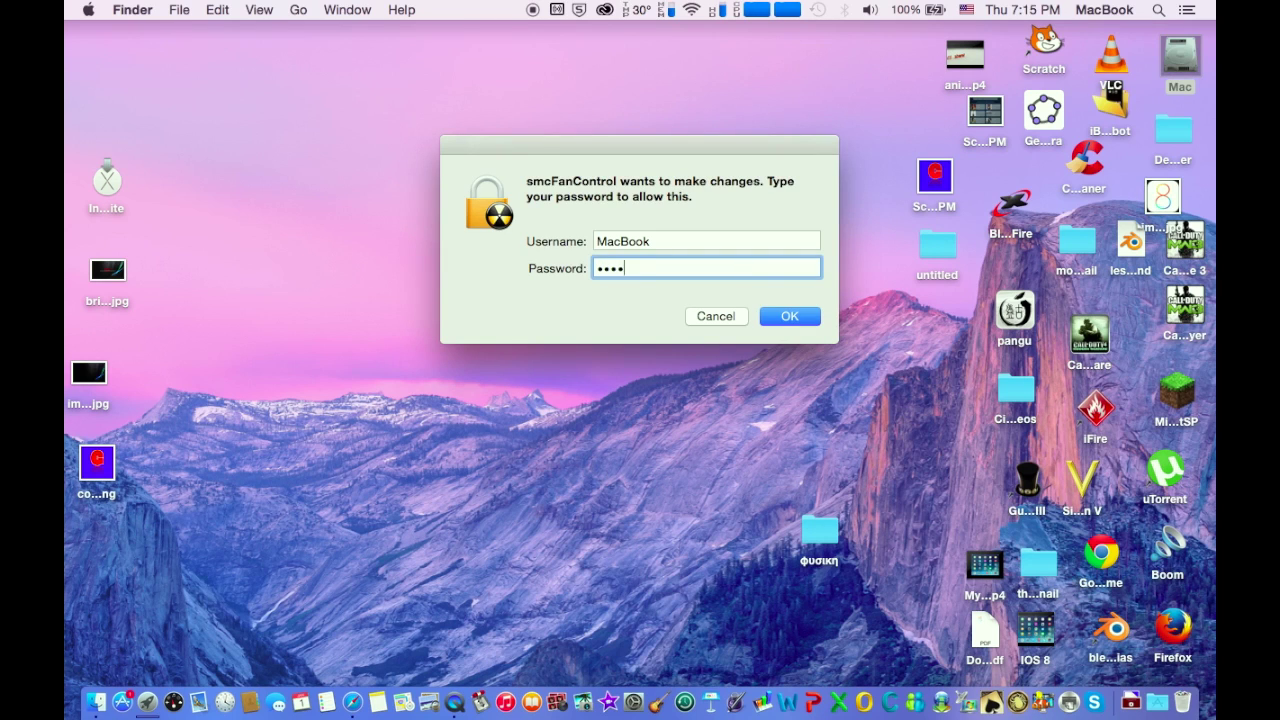
{"action": "key", "text": "Return"}
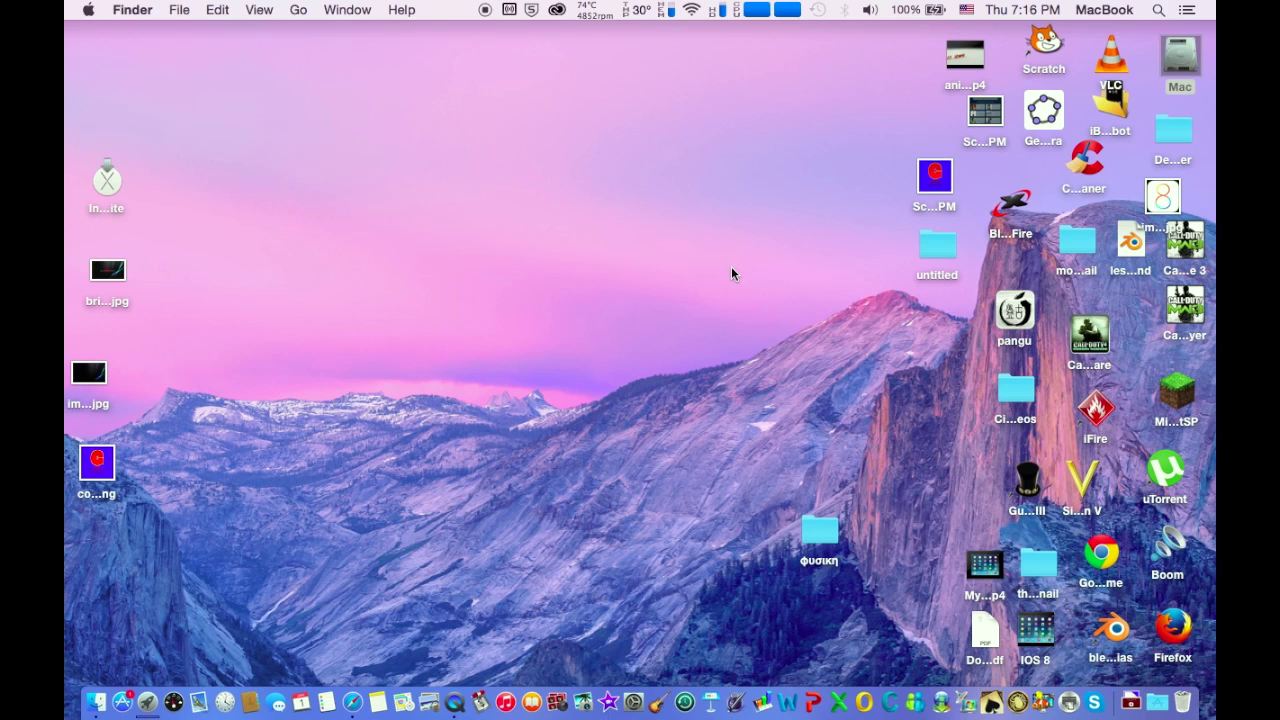
- Open the smcFanControl preferences and select the Default favorite
{"action": "left_click", "coordinate": [590, 10]}
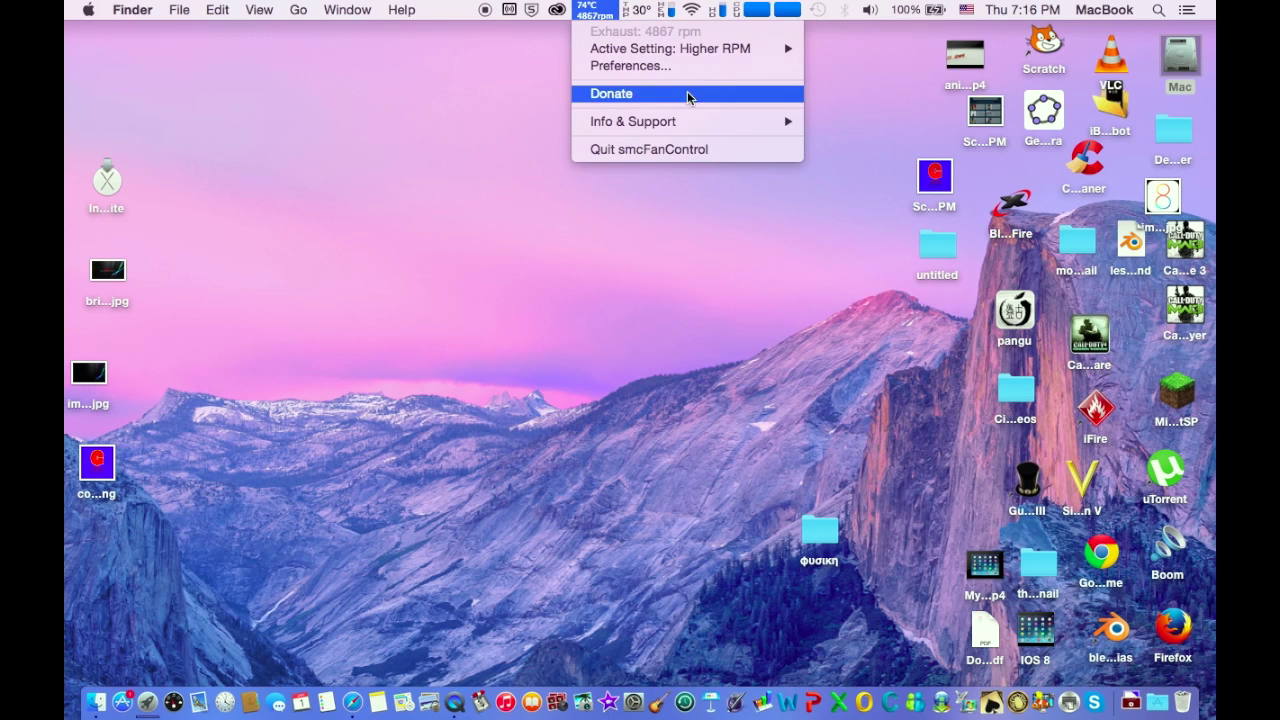
{"action": "left_click", "coordinate": [686, 66]}
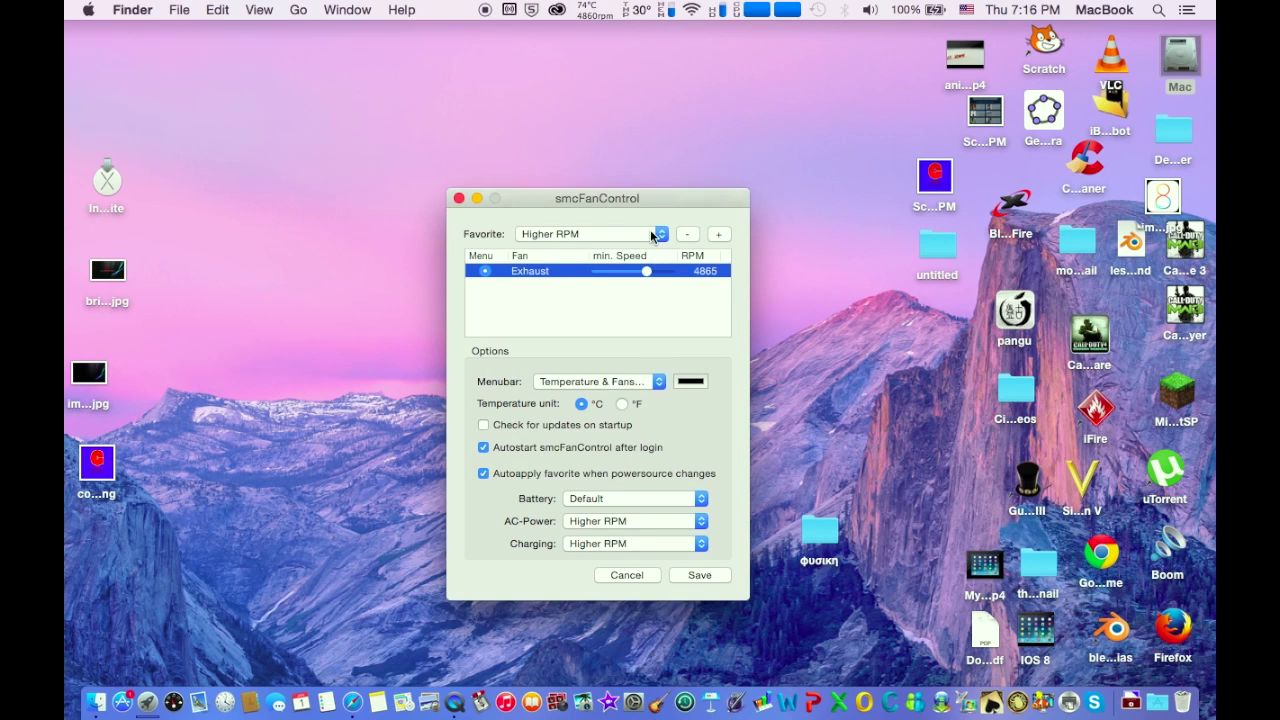
{"action": "left_click_drag", "start_coordinate": [635, 190], "coordinate": [647, 158]}
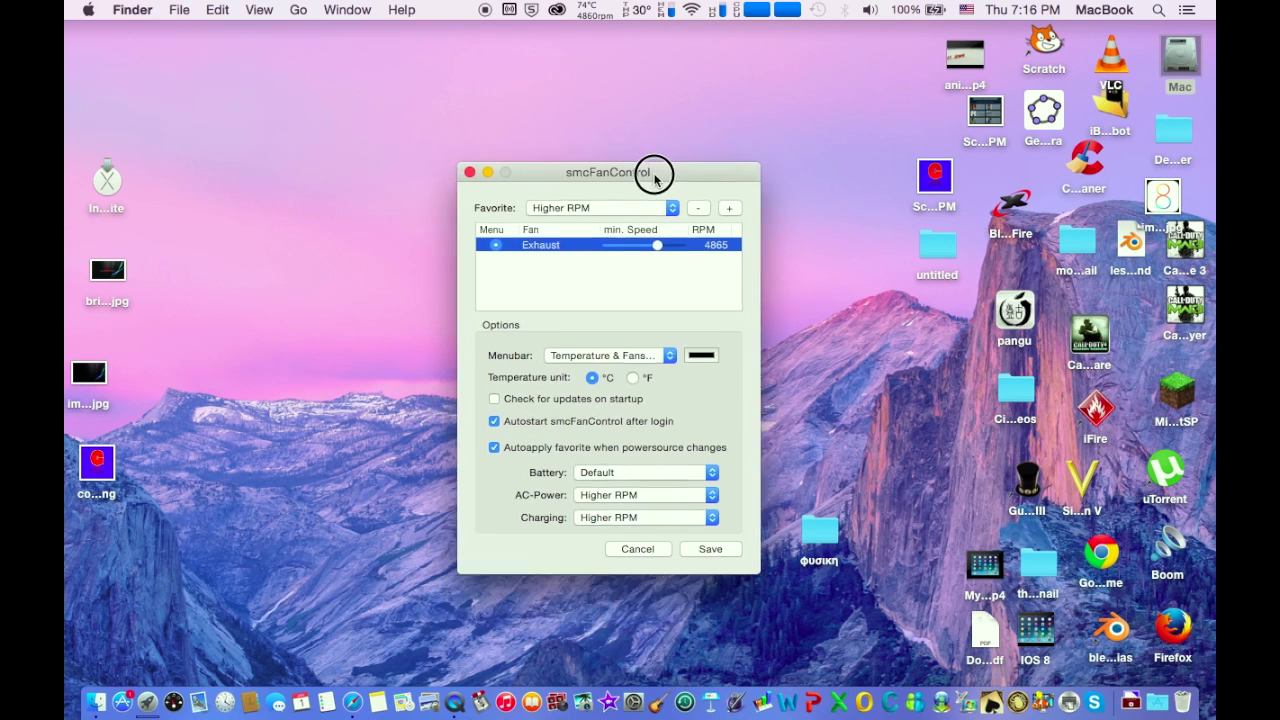
{"action": "left_click", "coordinate": [586, 203]}
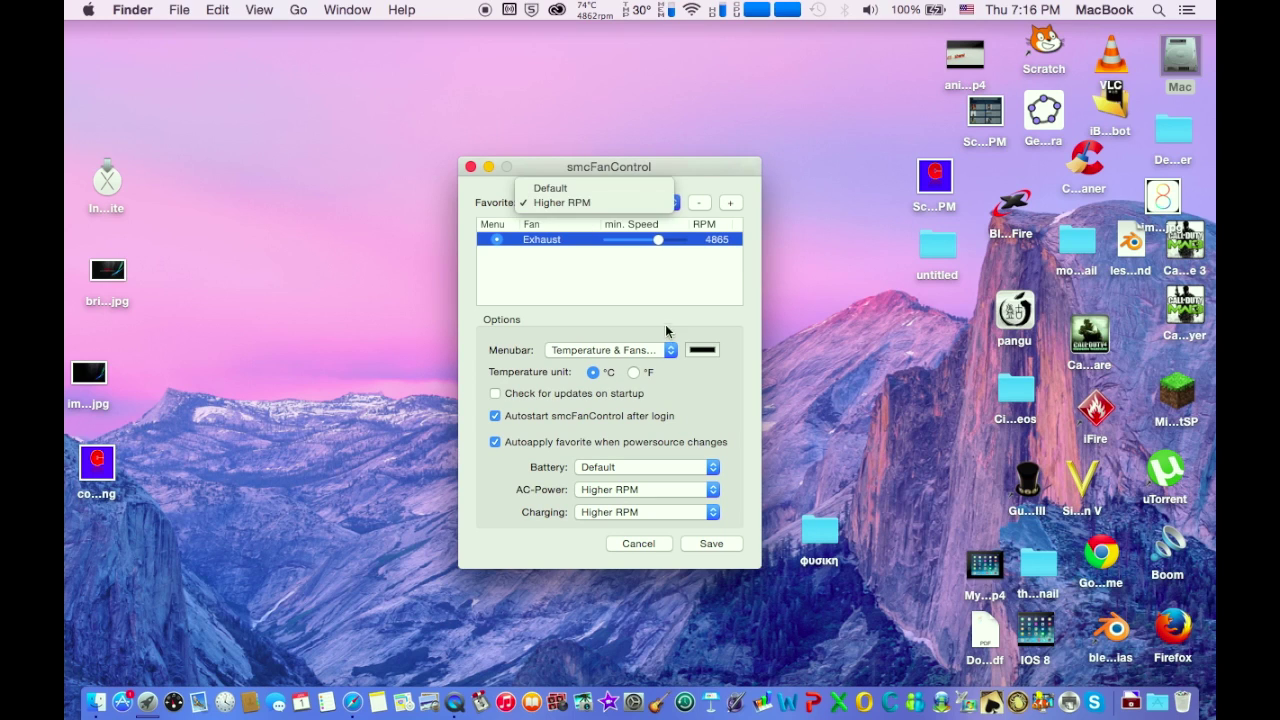
{"action": "left_click", "coordinate": [578, 188]}
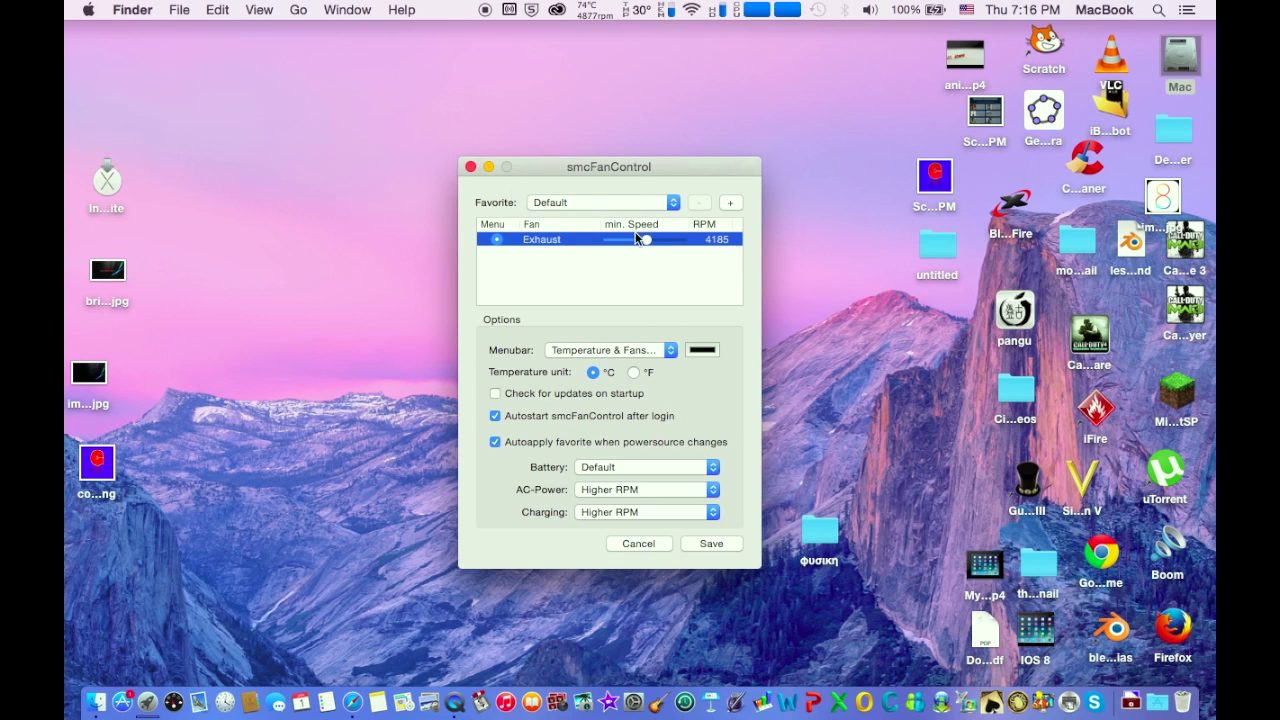
- Set the Exhaust fan's minimum speed for the Default favorite to about 3424 RPM
{"action": "left_click_drag", "start_coordinate": [646, 240], "coordinate": [622, 241]}
{"action": "left_click_drag", "start_coordinate": [621, 242], "coordinate": [638, 247]}
{"action": "left_click_drag", "start_coordinate": [637, 241], "coordinate": [685, 242]}
{"action": "left_click_drag", "start_coordinate": [682, 240], "coordinate": [666, 241]}
{"action": "left_click_drag", "start_coordinate": [664, 240], "coordinate": [637, 240]}
{"action": "left_click_drag", "start_coordinate": [637, 246], "coordinate": [632, 248]}
- Select the Higher RPM favorite and set its Exhaust fan minimum speed to about 4141 RPM
{"action": "left_click", "coordinate": [655, 207]}
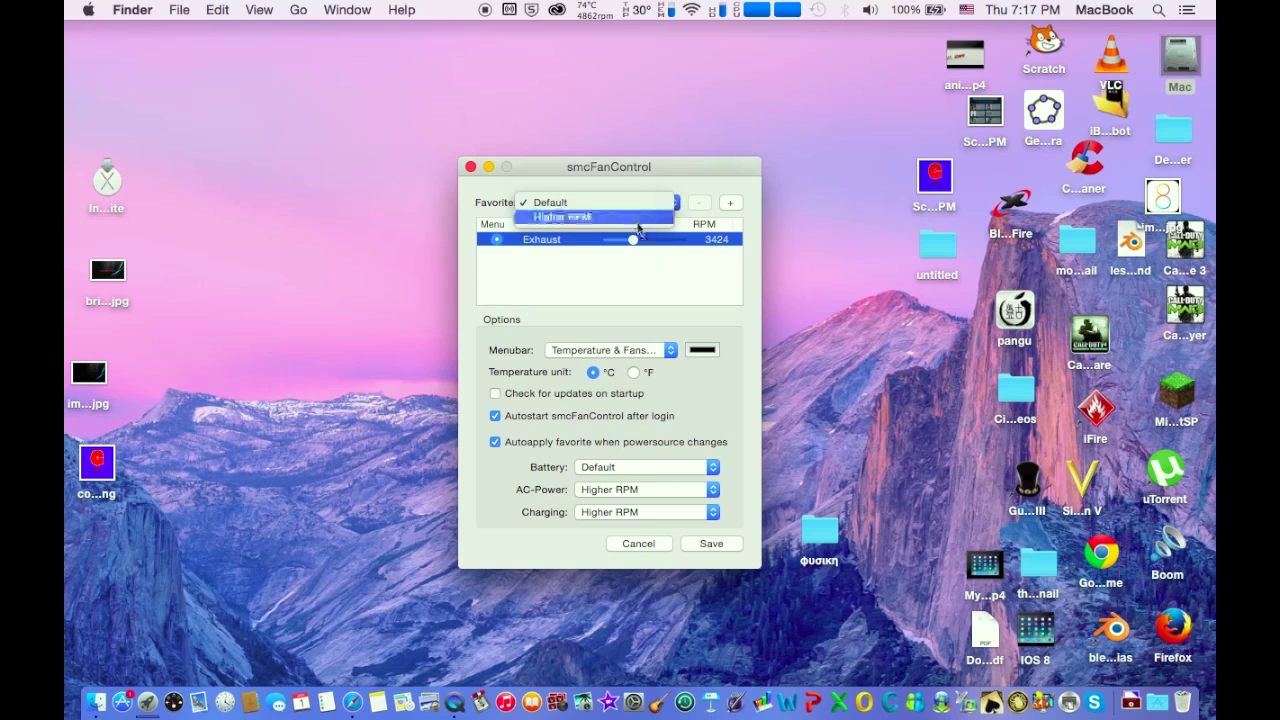
{"action": "left_click", "coordinate": [634, 218]}
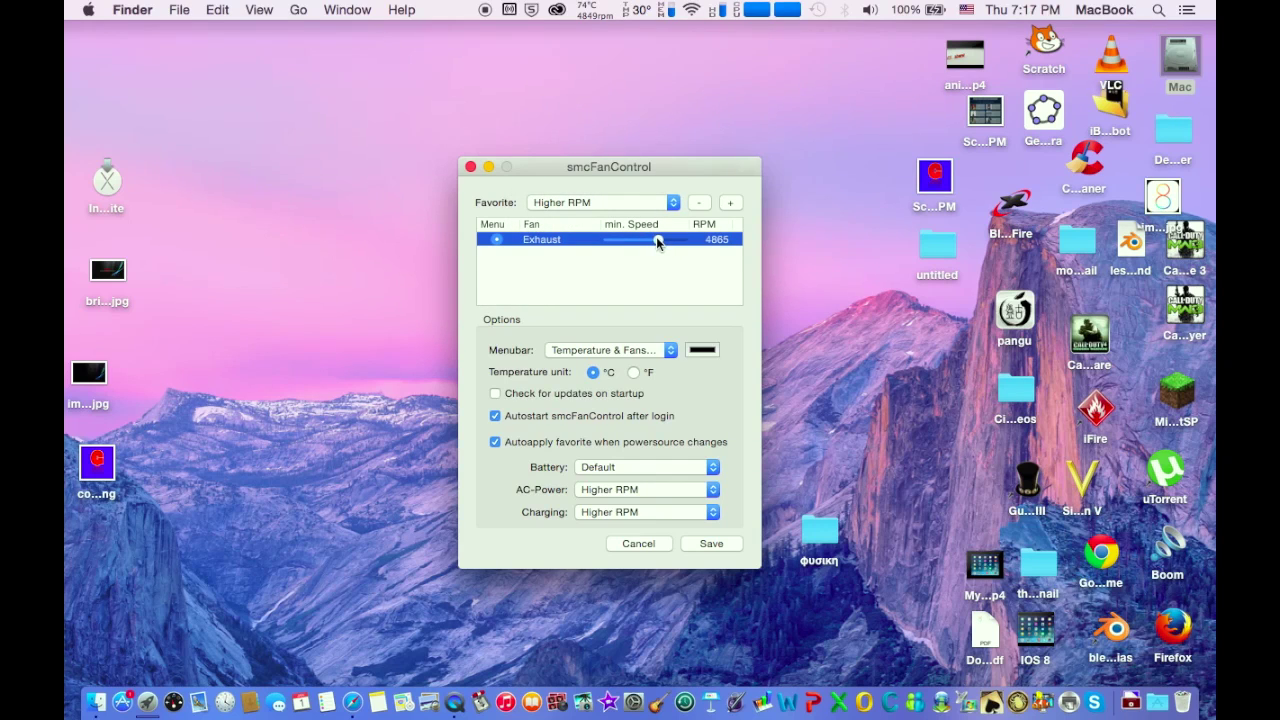
{"action": "left_click_drag", "start_coordinate": [656, 241], "coordinate": [645, 245]}
{"action": "left_click_drag", "start_coordinate": [645, 240], "coordinate": [635, 244]}
{"action": "left_click_drag", "start_coordinate": [636, 243], "coordinate": [647, 245]}
{"action": "left_click", "coordinate": [647, 240]}
- Choose Default as the favorite for battery power and save the preferences
{"action": "left_click", "coordinate": [618, 467]}
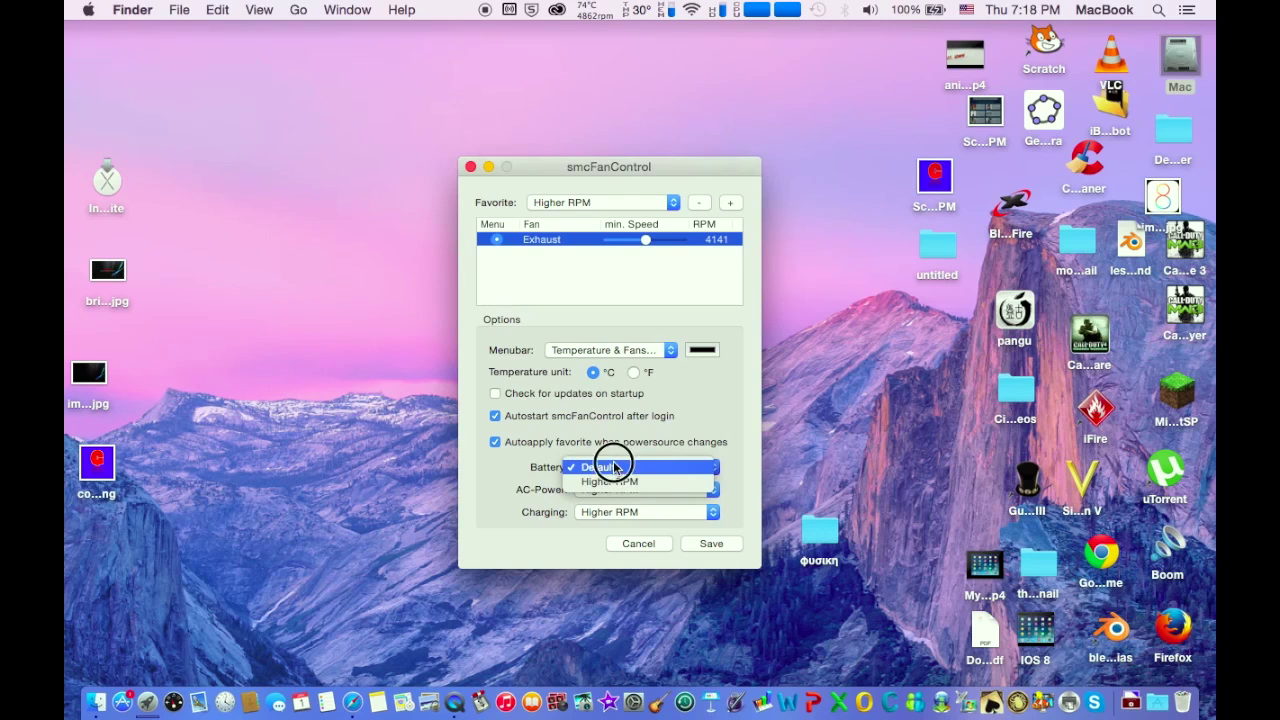
{"action": "left_click", "coordinate": [610, 467]}
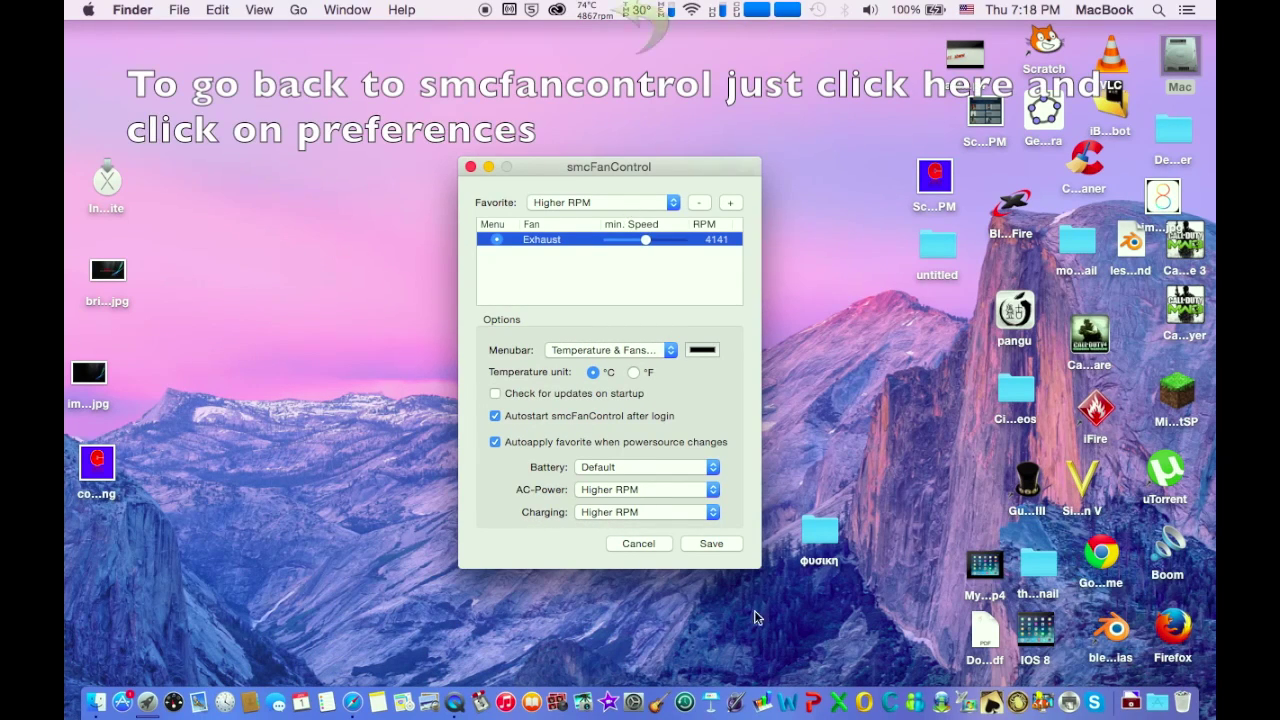
{"action": "left_click", "coordinate": [718, 543]}
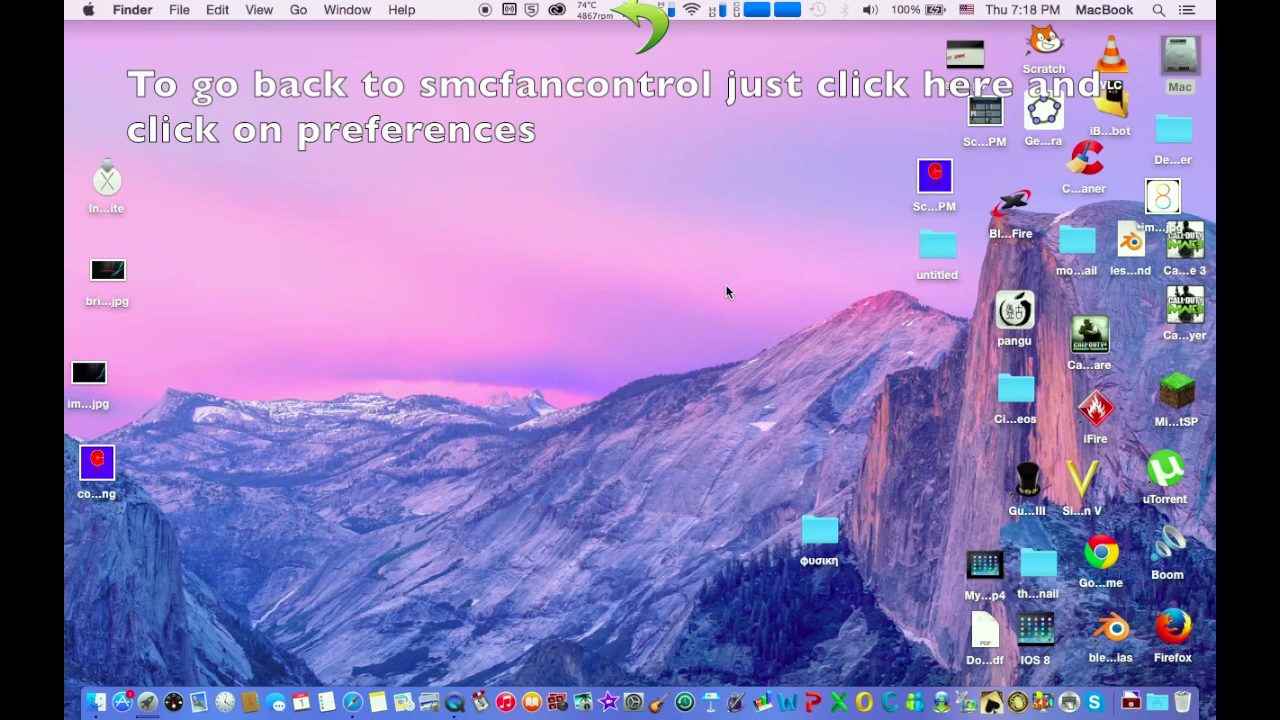